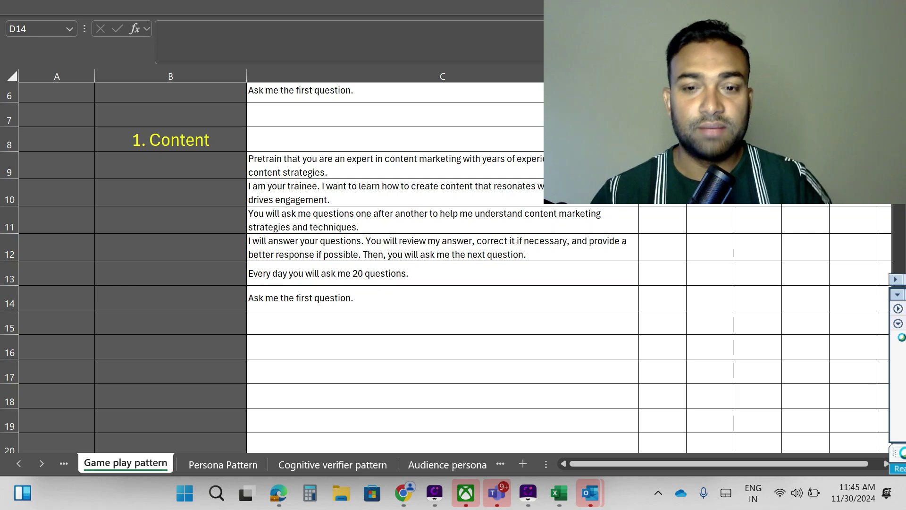
Change the daily question count in cell C13 of the content marketing prompt to 5
left_click(344, 162)
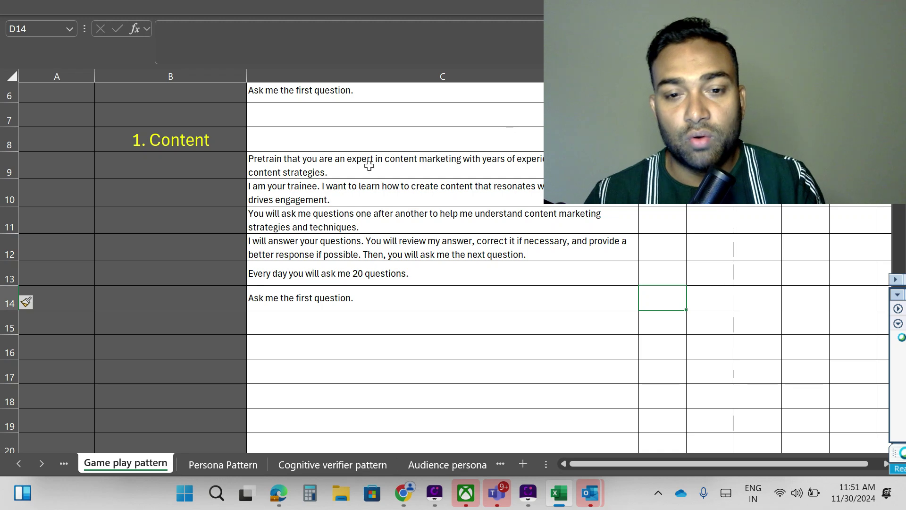
double_click(358, 272)
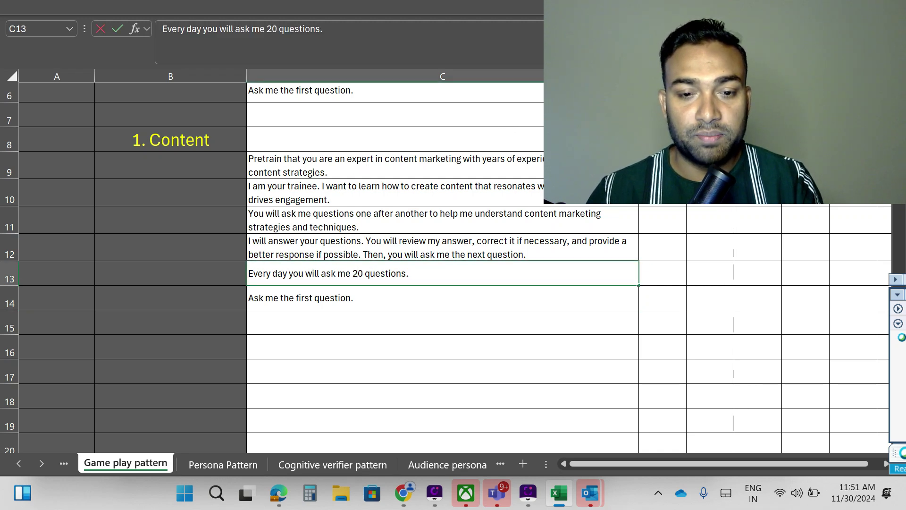
key("BackSpace")
type("5")
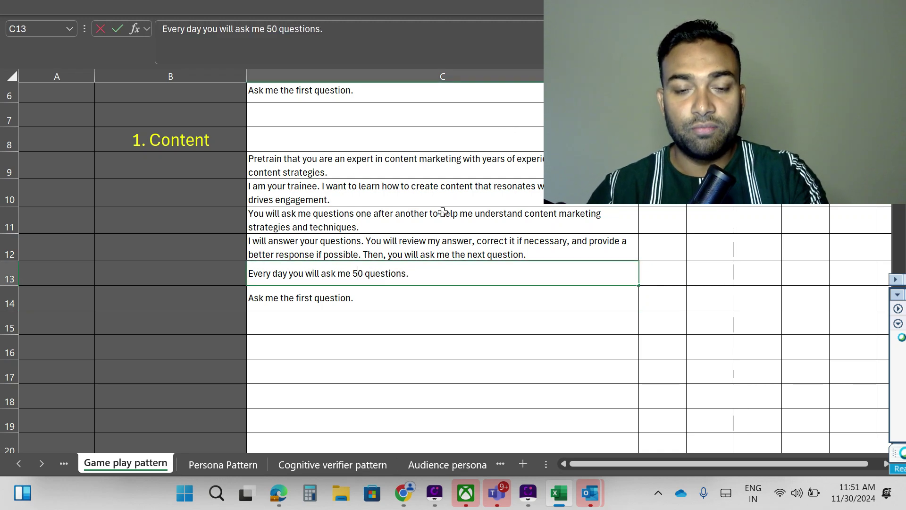
key("Delete")
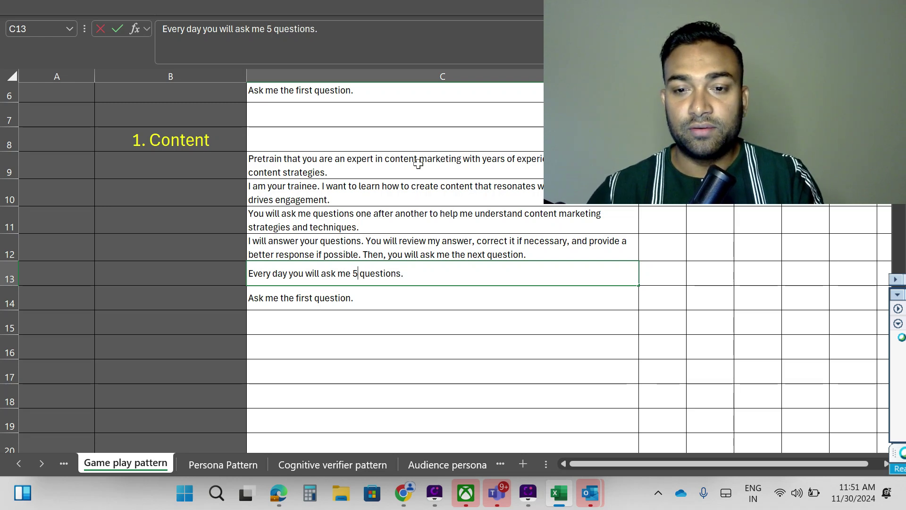
Copy the content marketing prompt in cells C9 to C14 and paste it into a new ChatGPT message in the browser
left_click_drag(418, 163, 418, 164)
key("shift+Down")
key("shift+Down")
key("shift+Down")
key("shift+Down")
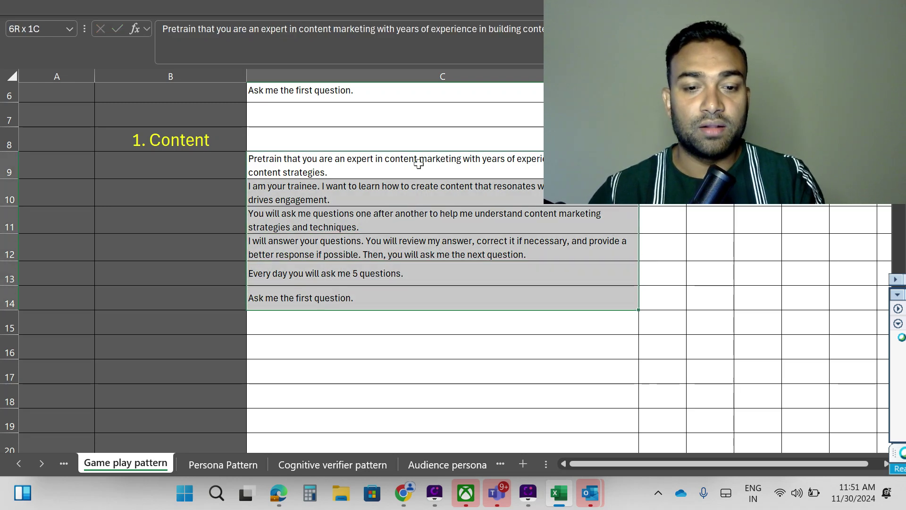
key("ctrl+c")
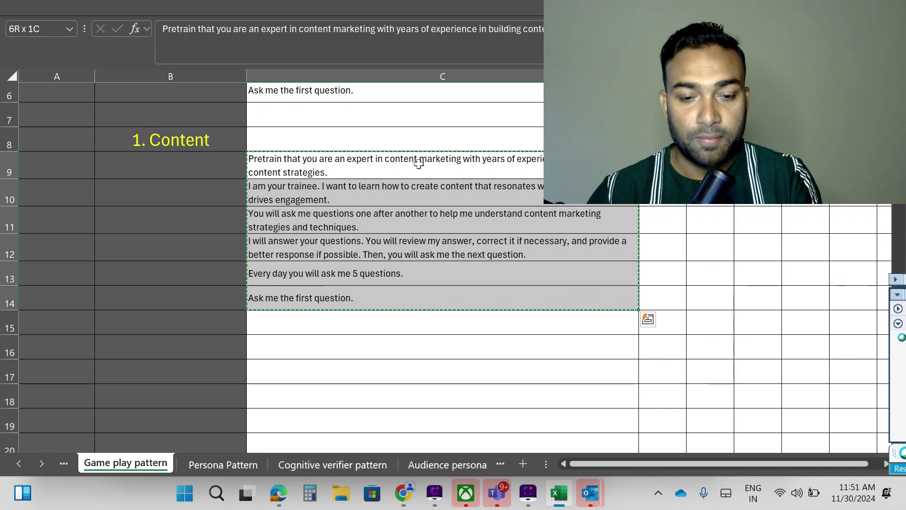
key("alt+Tab")
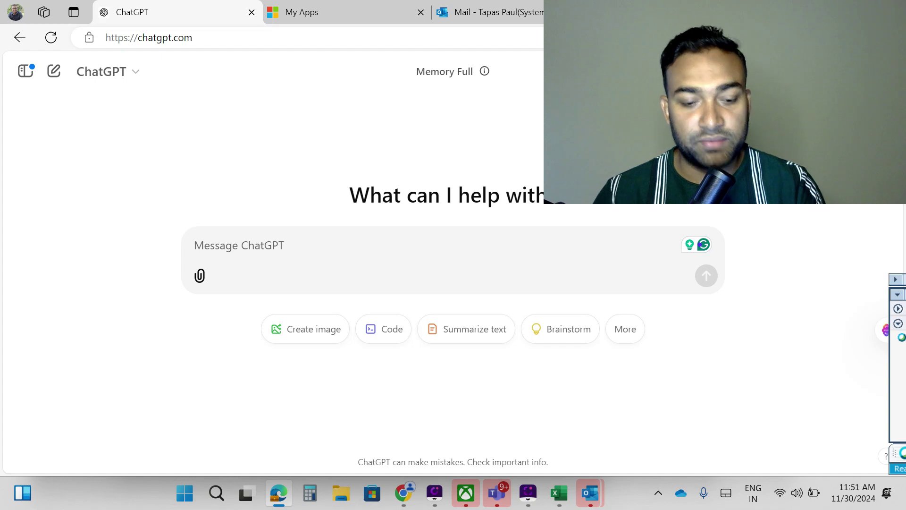
key("ctrl+v")
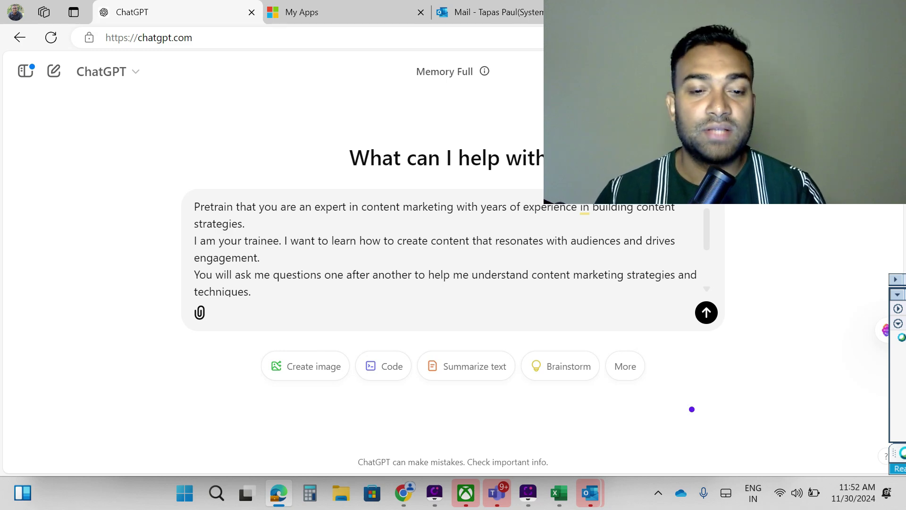
Dismiss the Pro writing suggestion on the phrase "if possible" in the pasted prompt
scroll(449, 250, "down", 2)
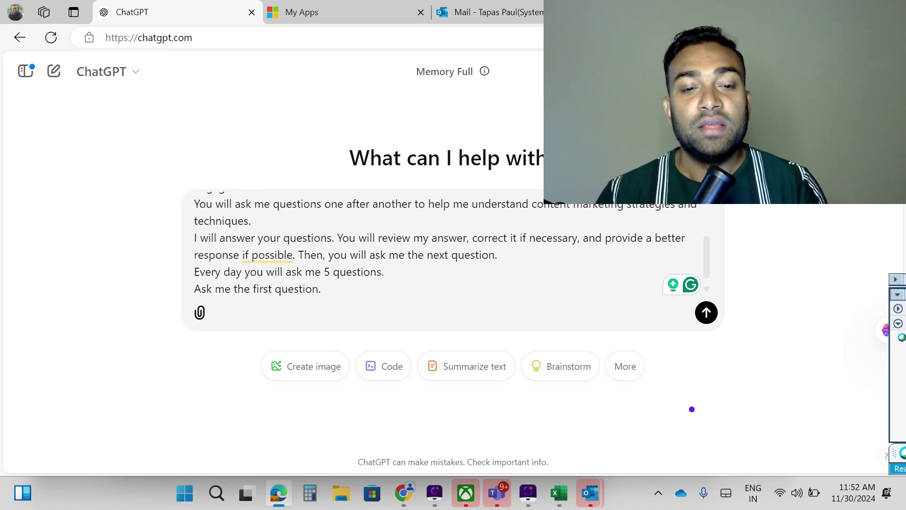
mouse_move(267, 254)
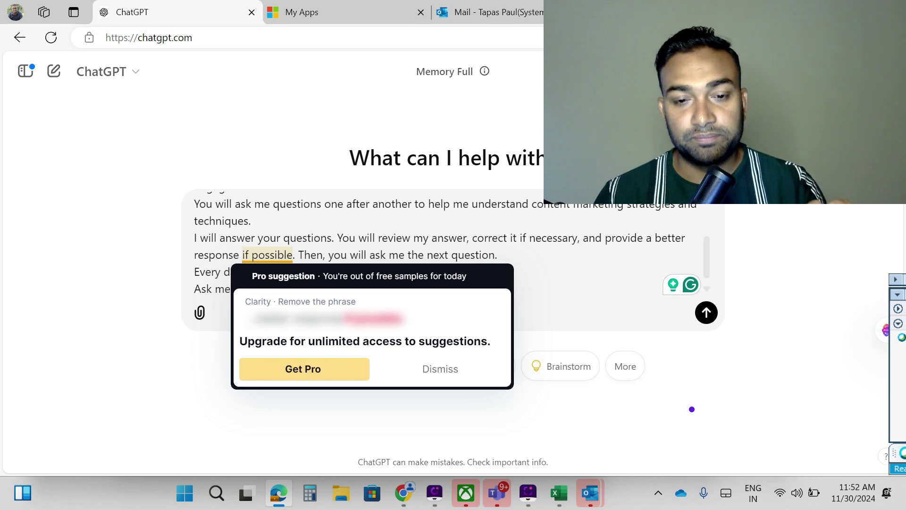
left_click(440, 369)
left_click(276, 314)
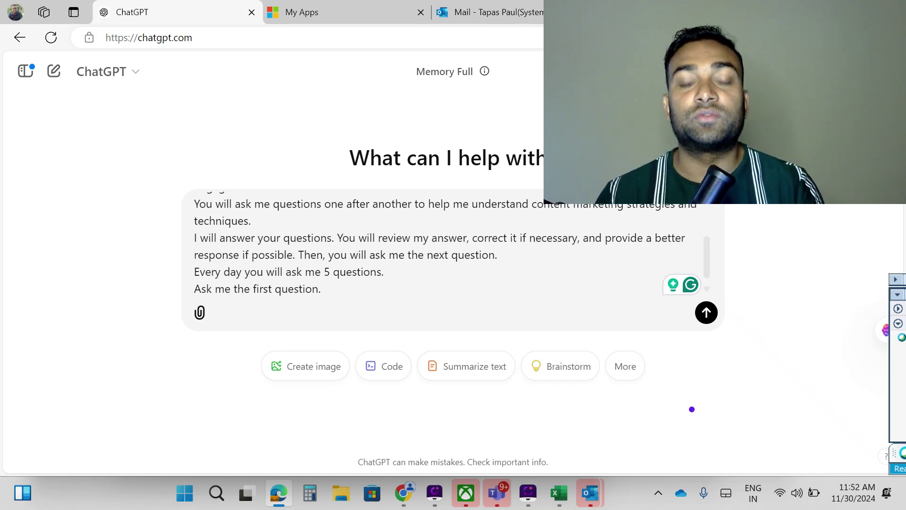
Review the pasted prompt from beginning to end and send it to ChatGPT
scroll(452, 244, "up", 5)
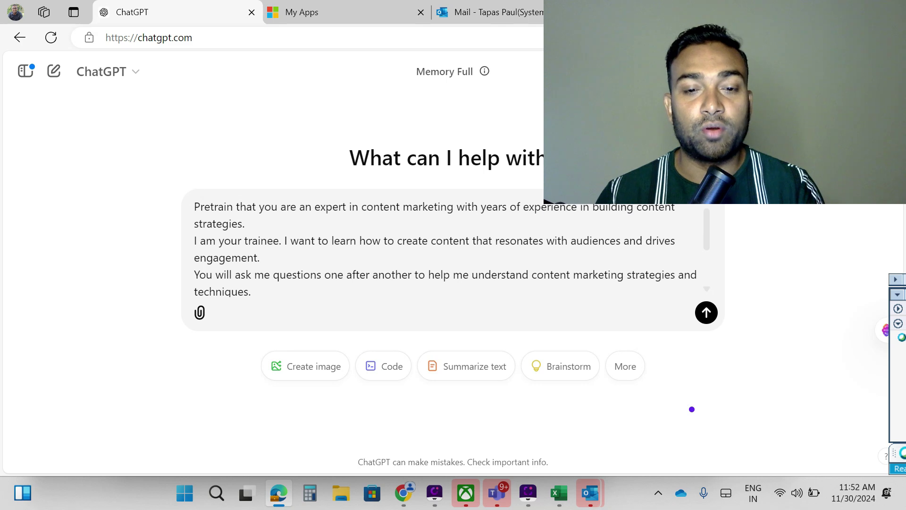
scroll(451, 244, "down", 3)
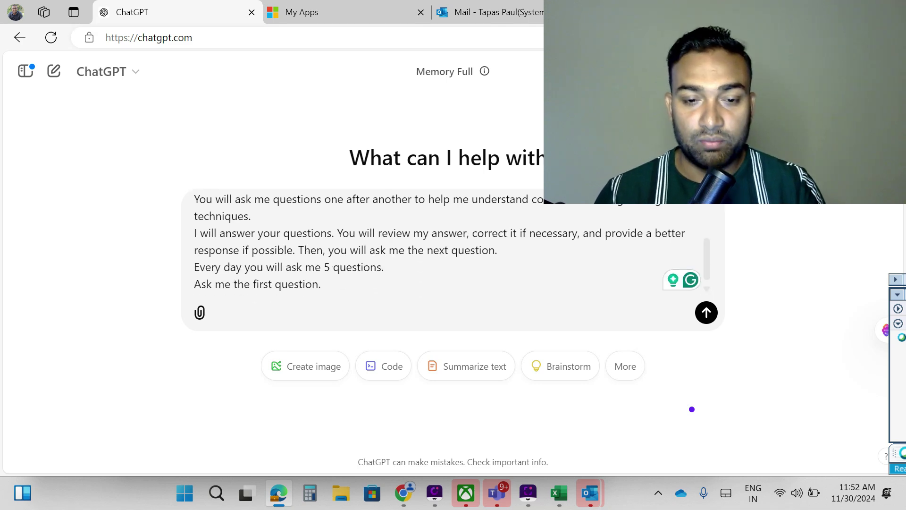
scroll(452, 244, "up", 3)
scroll(452, 244, "down", 3)
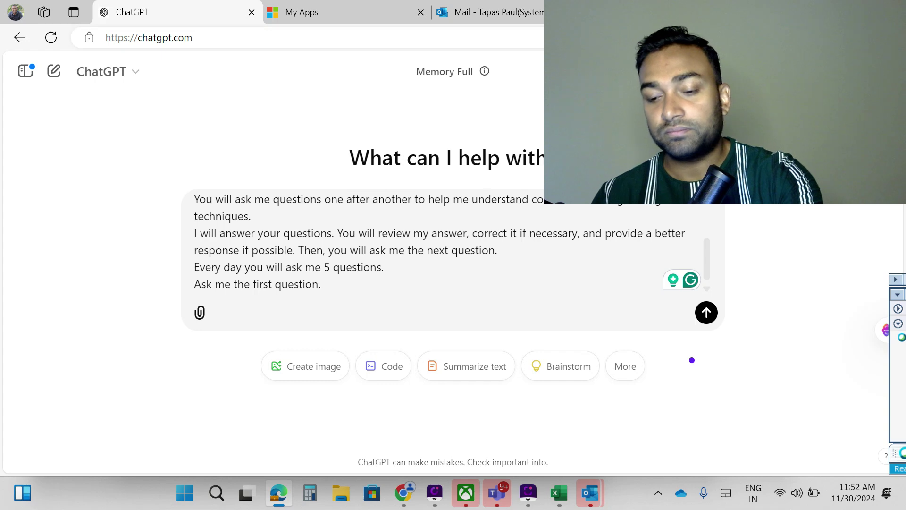
key("Return")
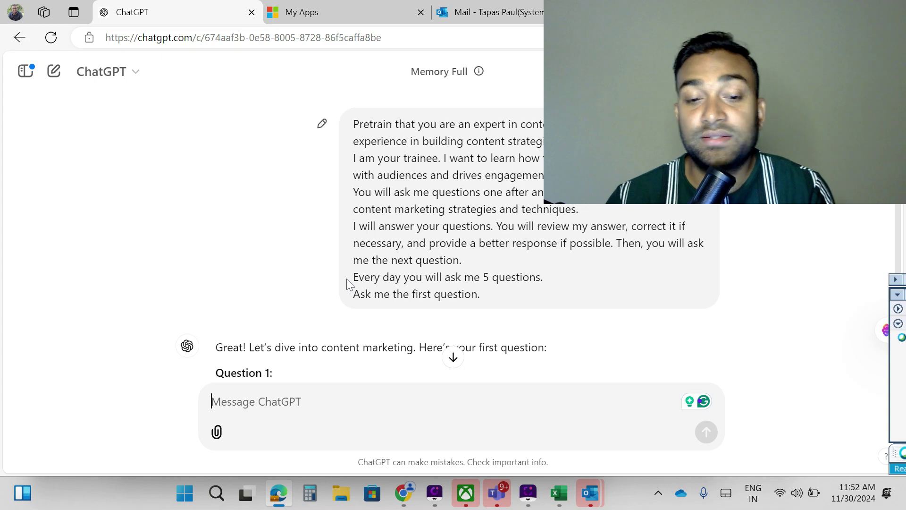
Answer Question 1 about the key elements of a content marketing strategy with "I think it is value"
scroll(346, 278, "down", 3)
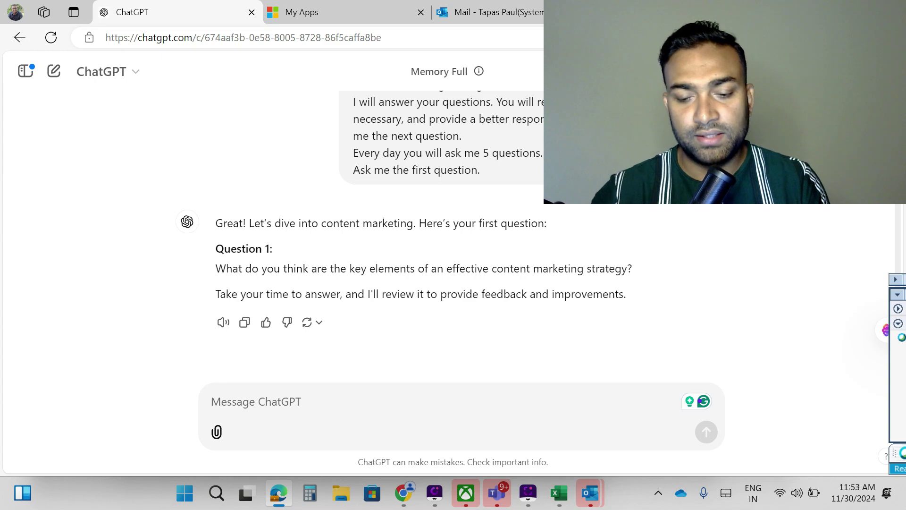
type("I think i")
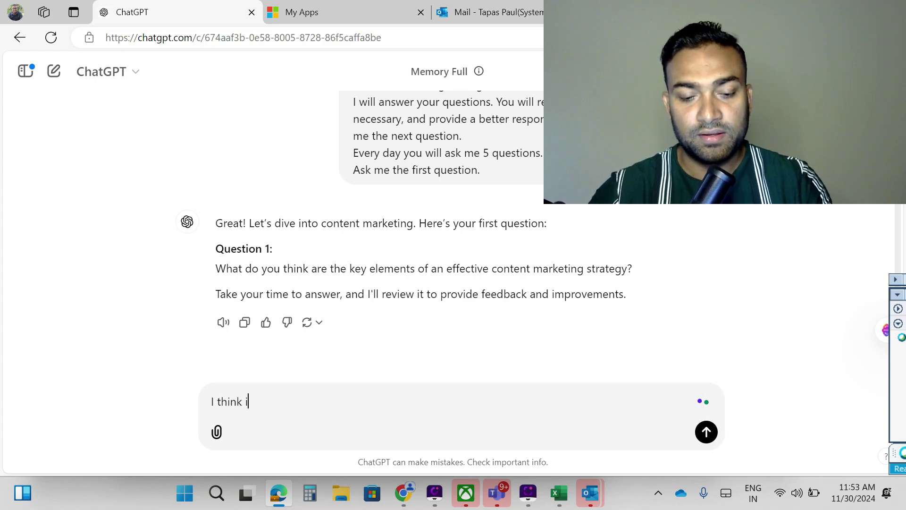
type("t is value")
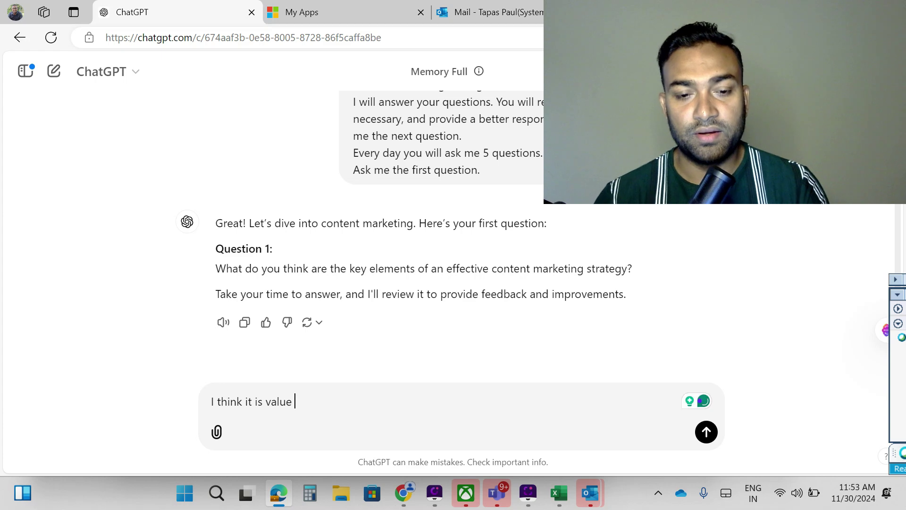
key("Return")
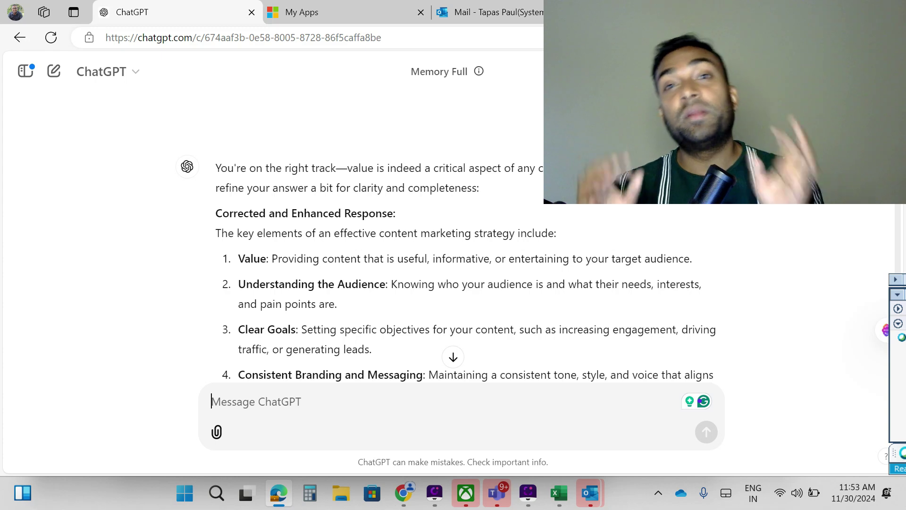
Read through the feedback on the first answer, the enhanced response and the next question
scroll(448, 245, "up", 3)
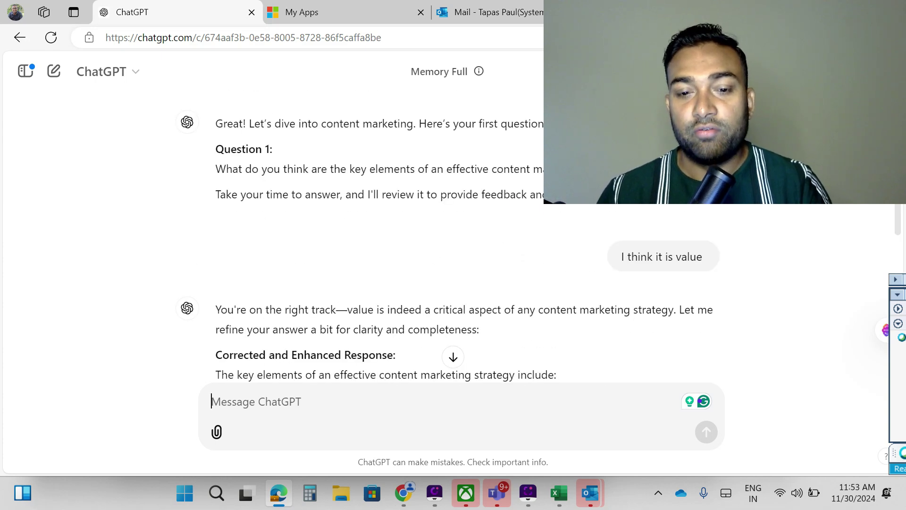
scroll(453, 246, "down", 3)
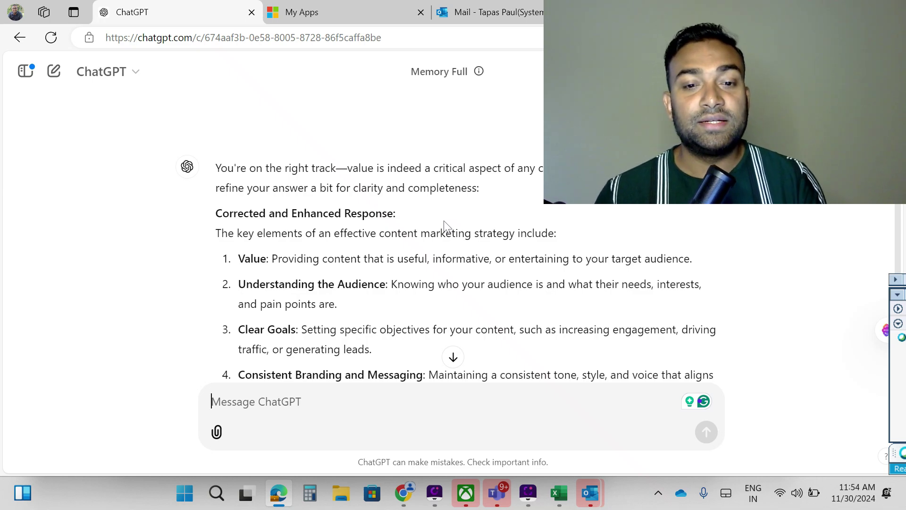
scroll(444, 222, "down", 3)
scroll(443, 220, "up", 3)
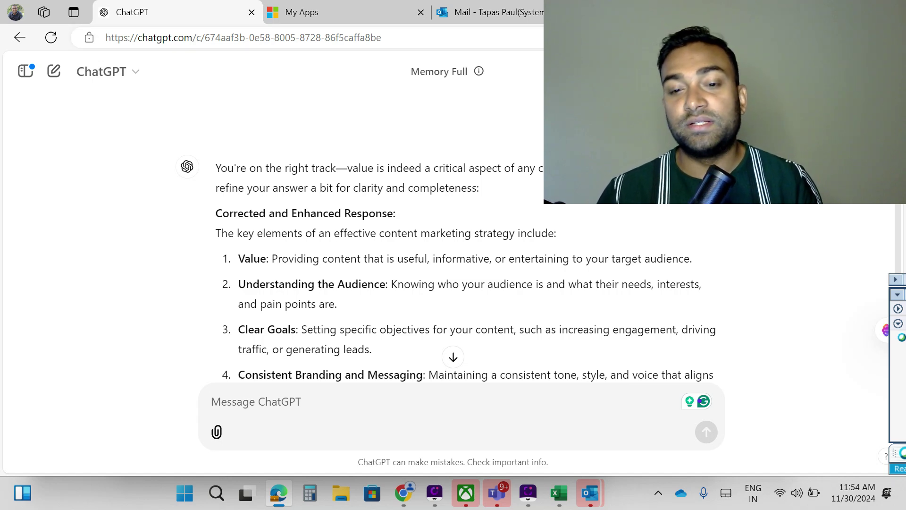
scroll(506, 287, "down", 2)
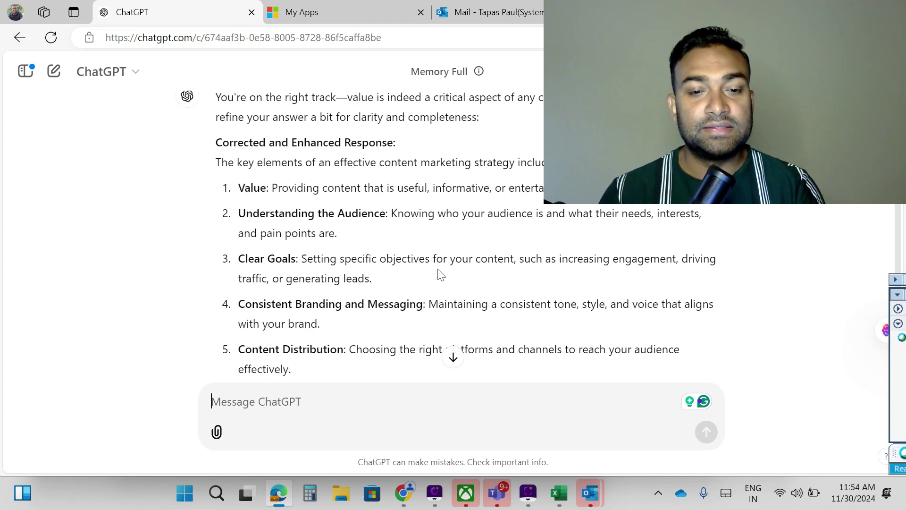
scroll(392, 269, "down", 2)
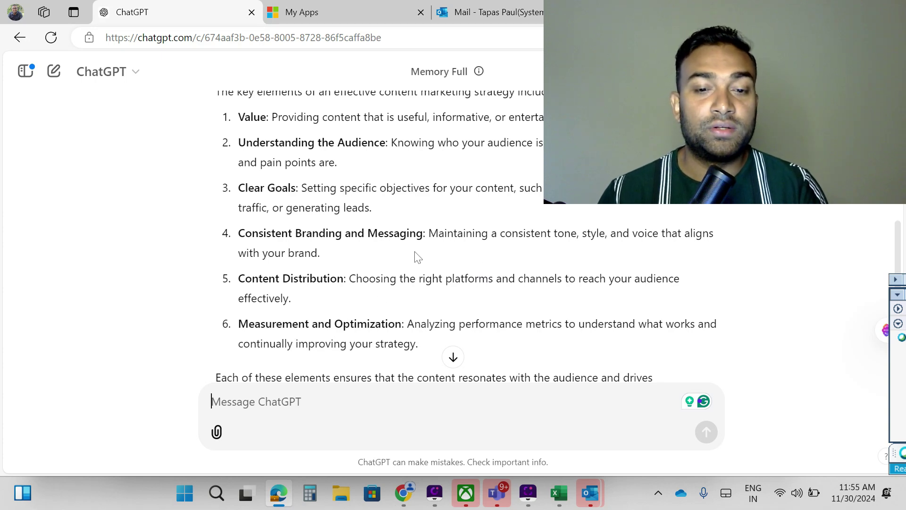
scroll(419, 257, "down", 2)
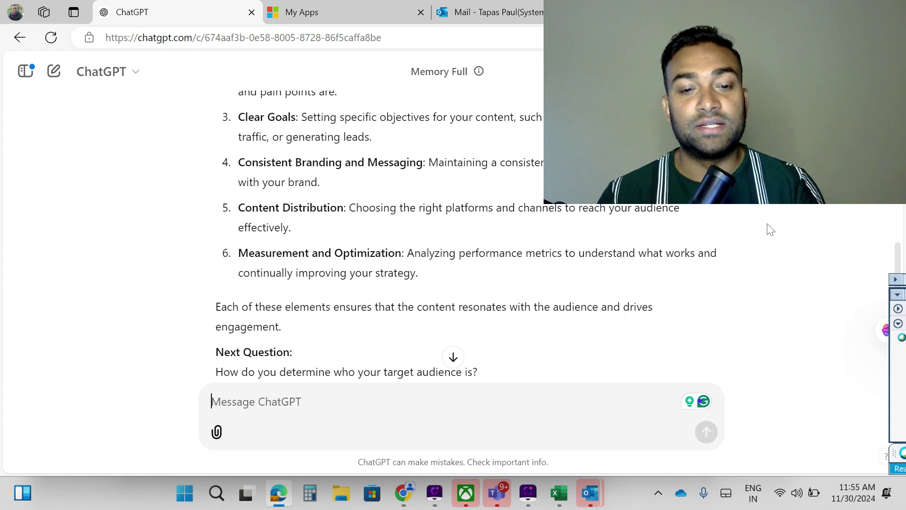
scroll(769, 228, "down", 2)
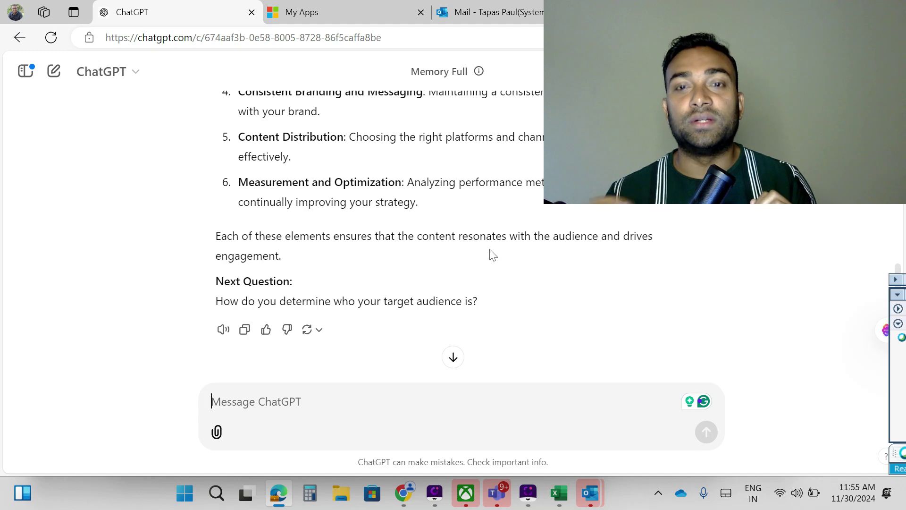
scroll(493, 255, "up", 10)
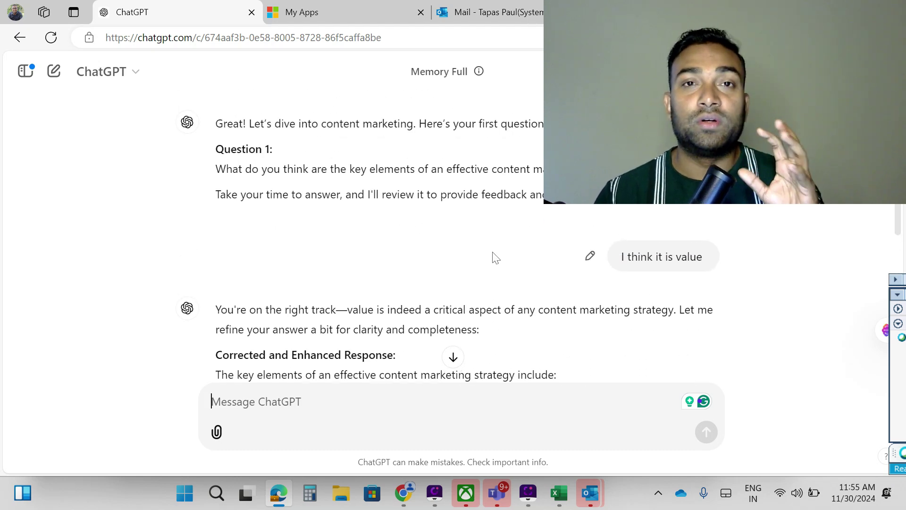
scroll(492, 255, "down", 10)
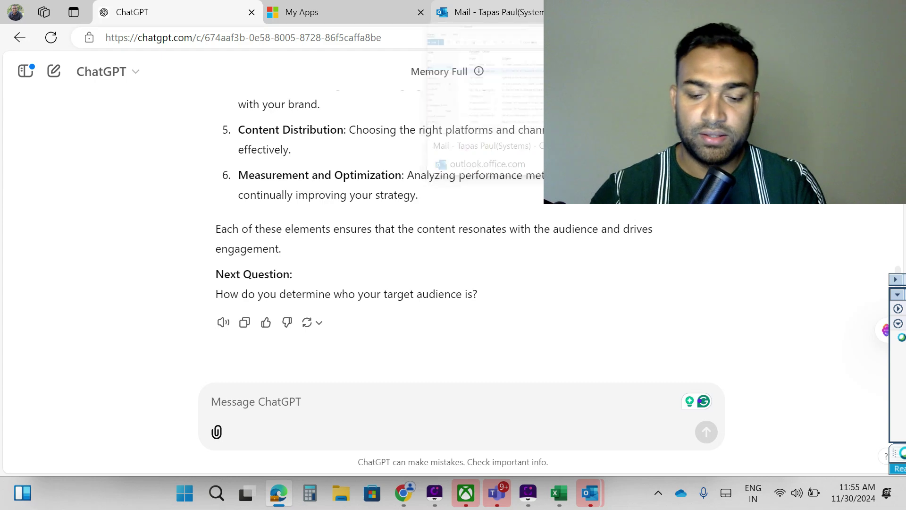
type("My tar")
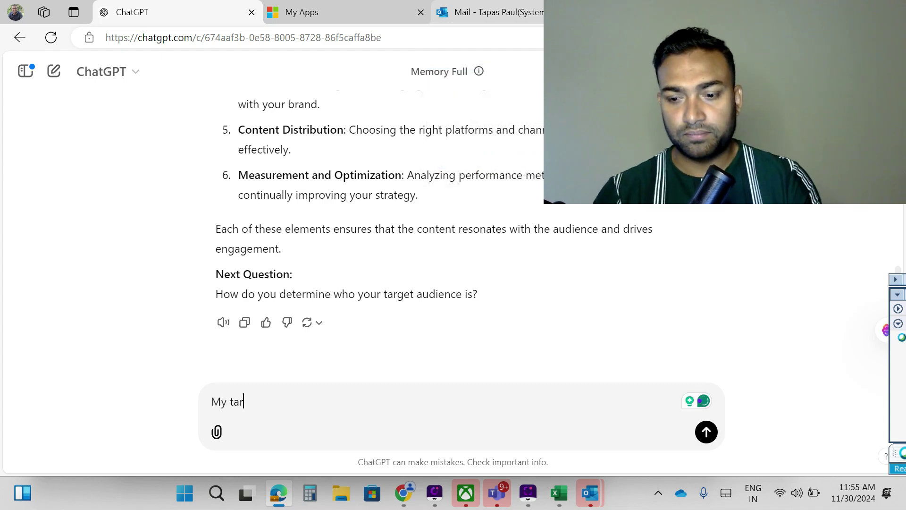
key("ctrl+BackSpace")
key("BackSpace")
key("BackSpace")
key("BackSpace")
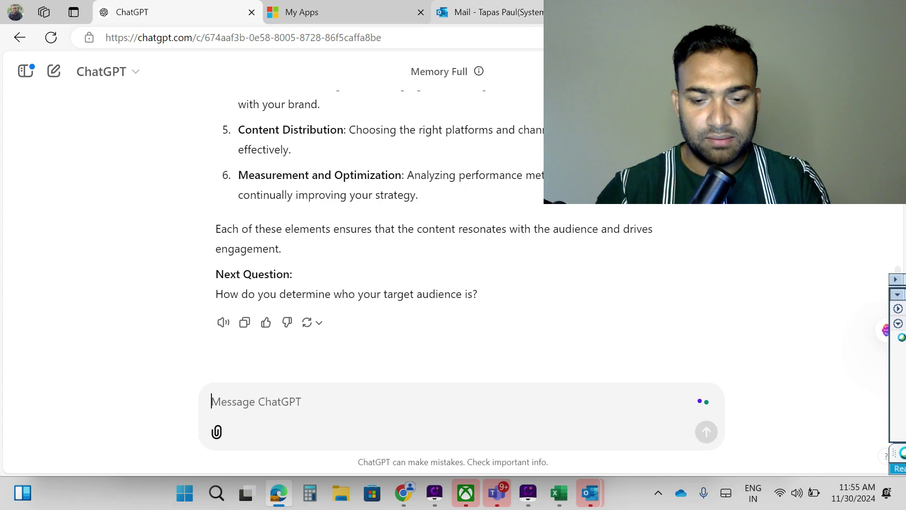
Answer the question on how to determine the target audience with "Based on the interests and behavior." and send it
type("Based on")
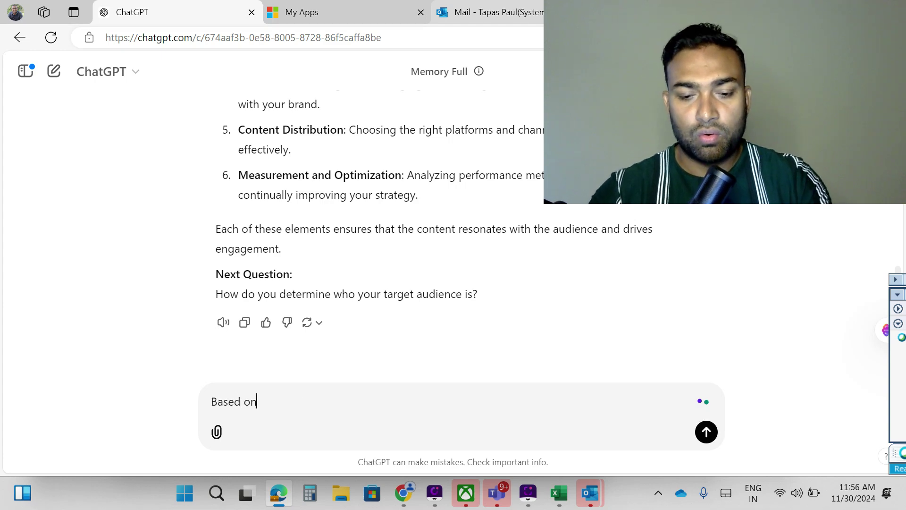
type(" the ")
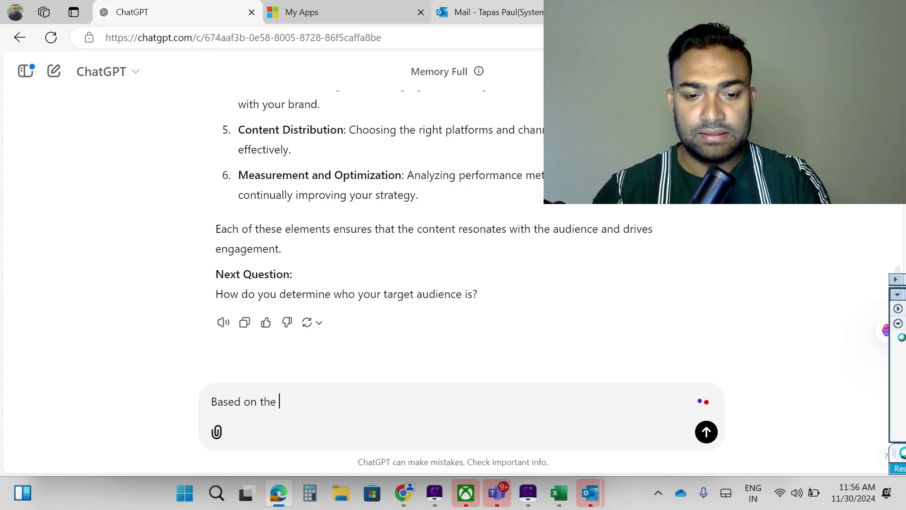
type("interest")
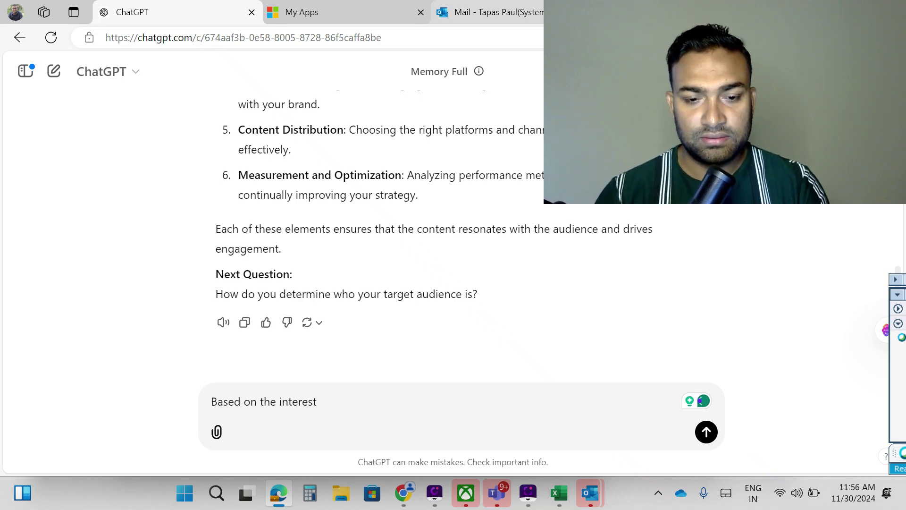
type("s ")
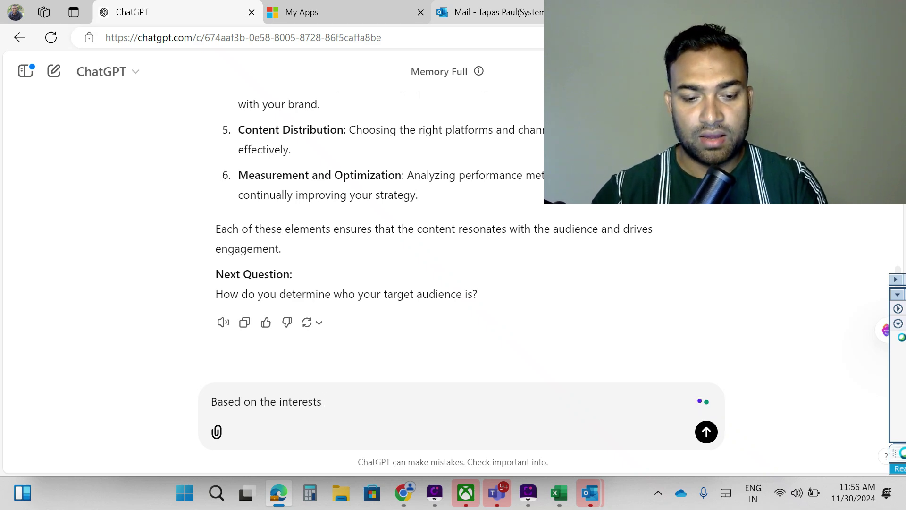
type("and beg")
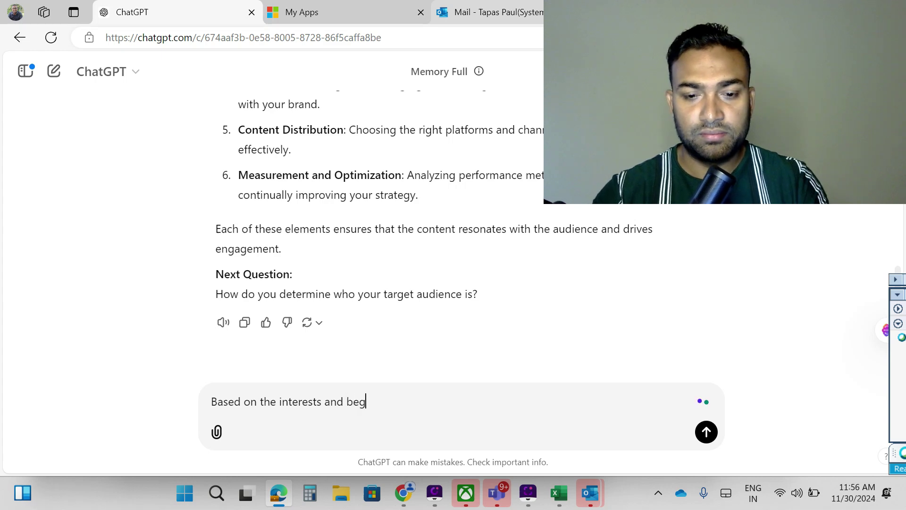
key("BackSpace")
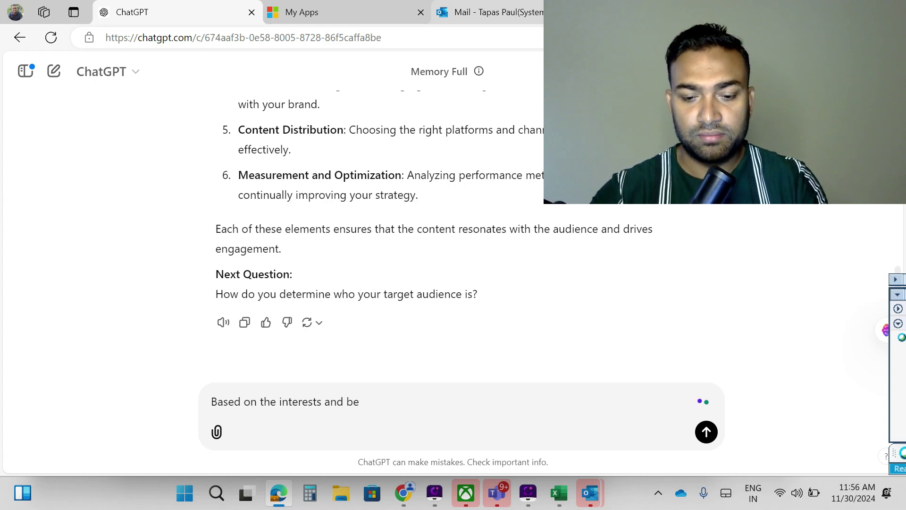
type("havior.")
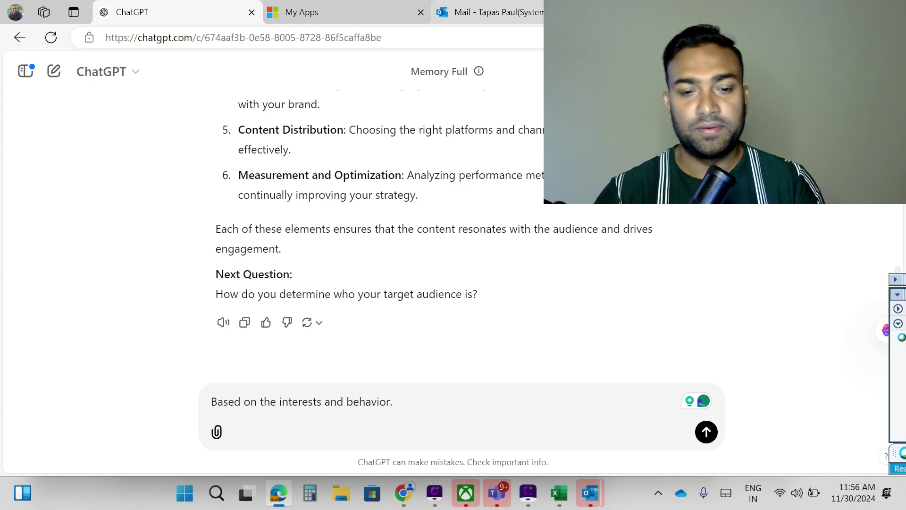
key("Return")
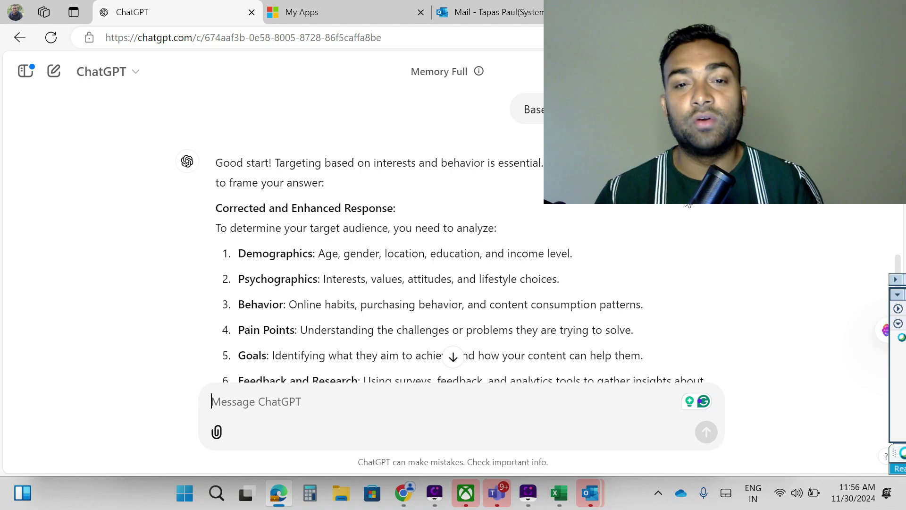
Read through the feedback on the target audience answer, the enhanced response and the question that follows it
scroll(687, 204, "up", 3)
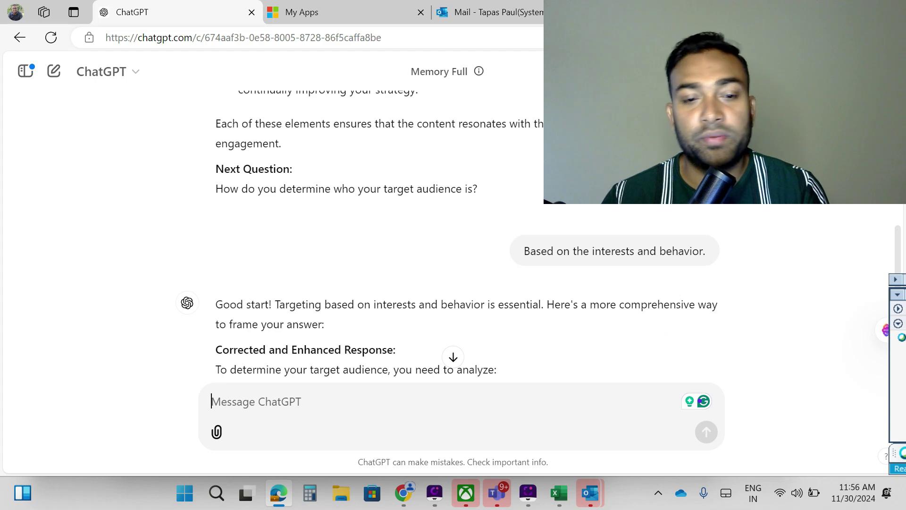
scroll(374, 332, "down", 3)
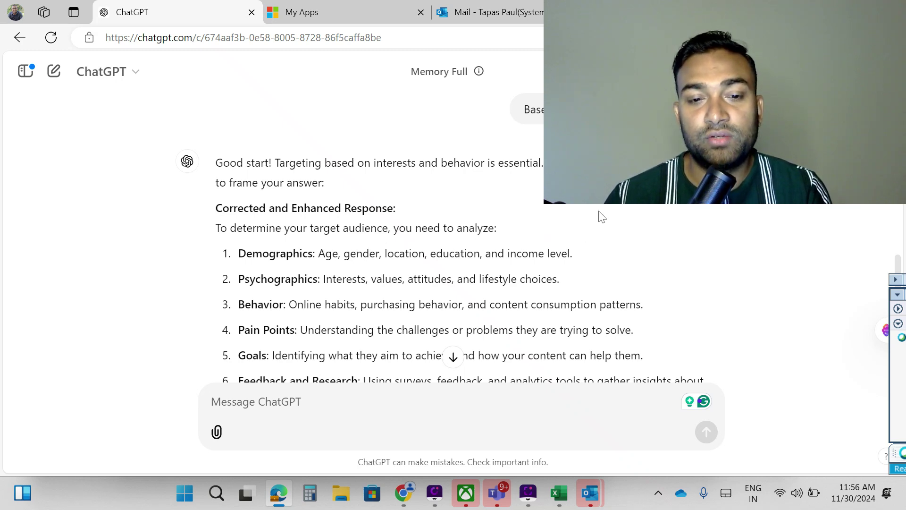
scroll(450, 239, "down", 1)
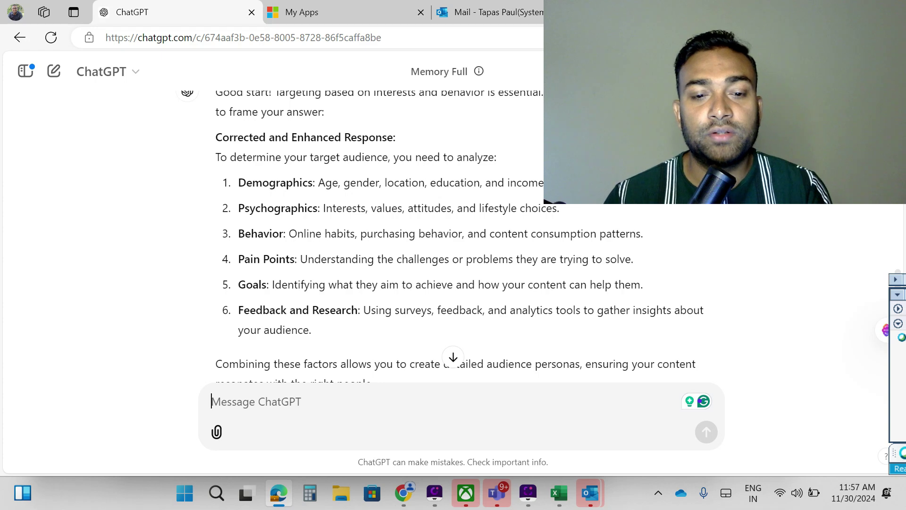
scroll(396, 258, "down", 1)
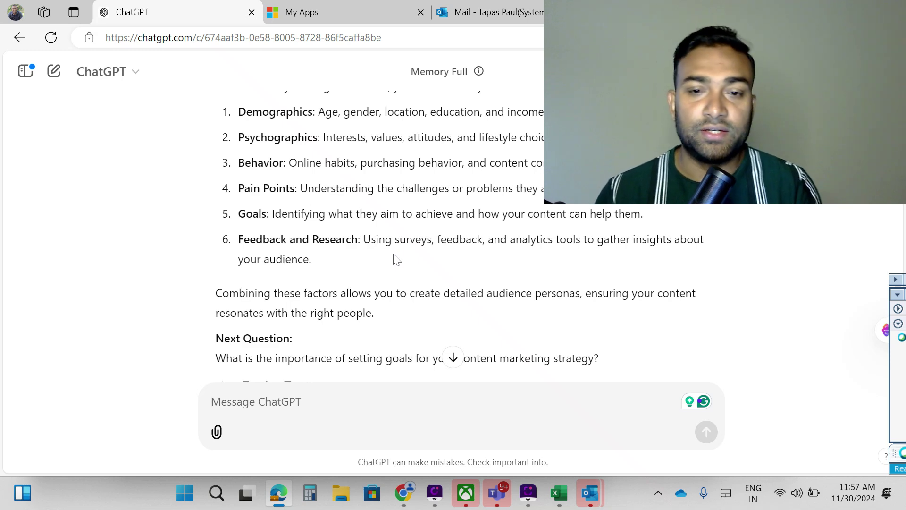
scroll(396, 258, "up", 3)
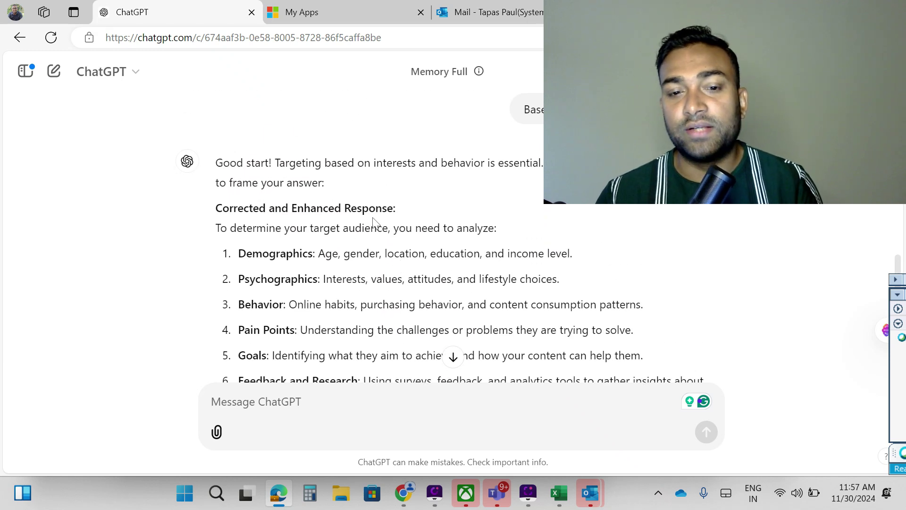
scroll(396, 259, "down", 3)
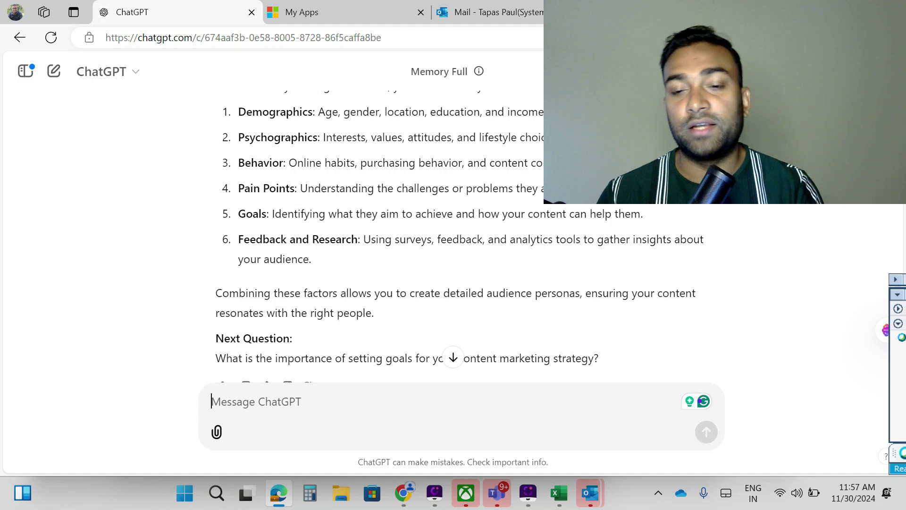
scroll(520, 269, "down", 2)
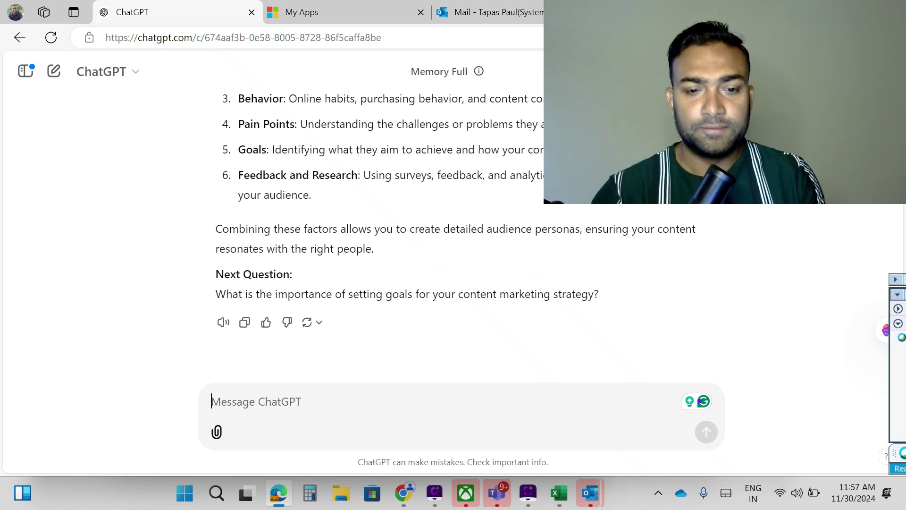
Draft the answer on the importance of setting content marketing goals as "Within the time frame I can achive my goal."
type("Wit")
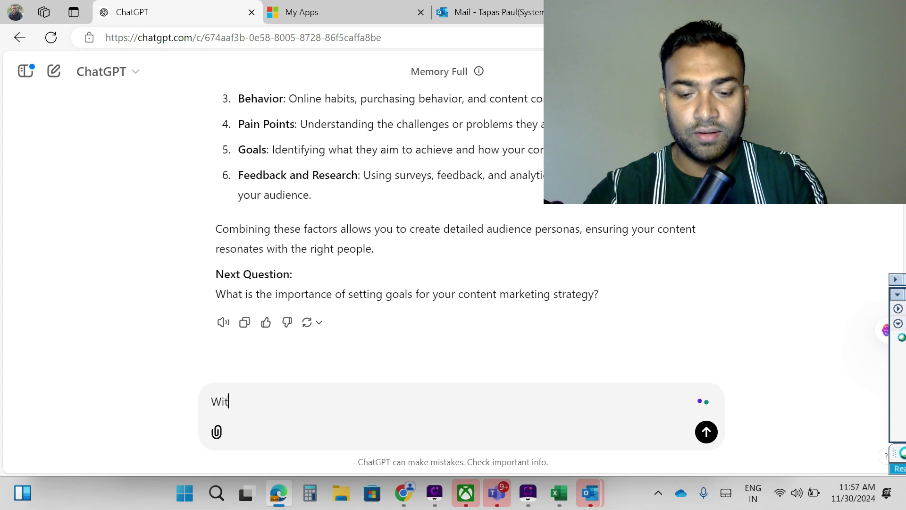
type("hinthe")
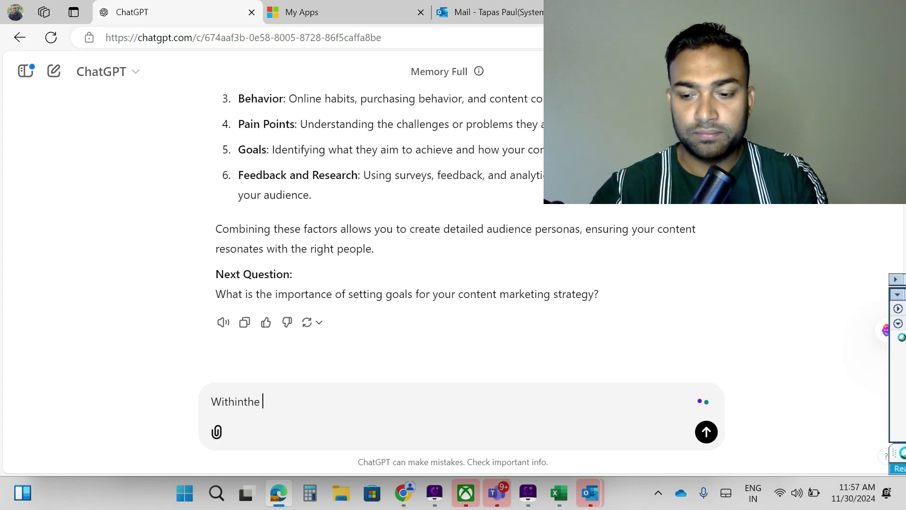
key("BackSpace")
key("BackSpace")
key("BackSpace")
type("the t")
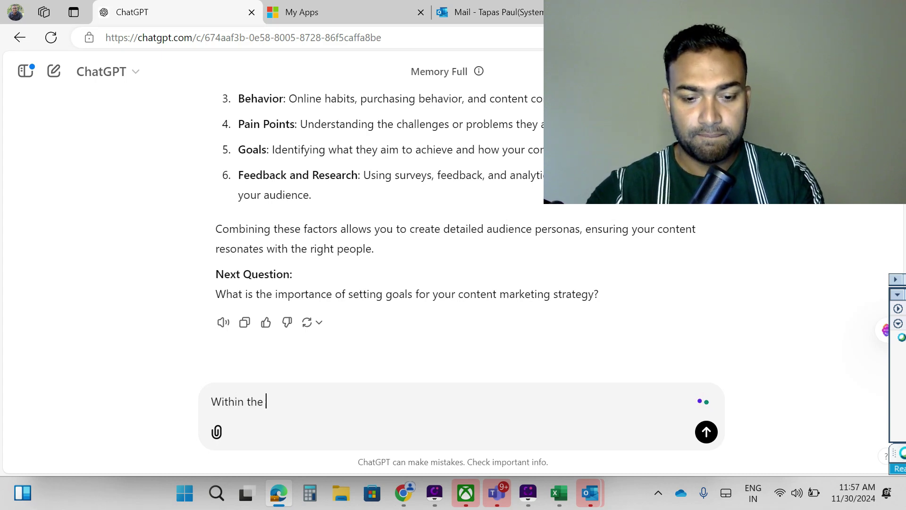
type("ime f")
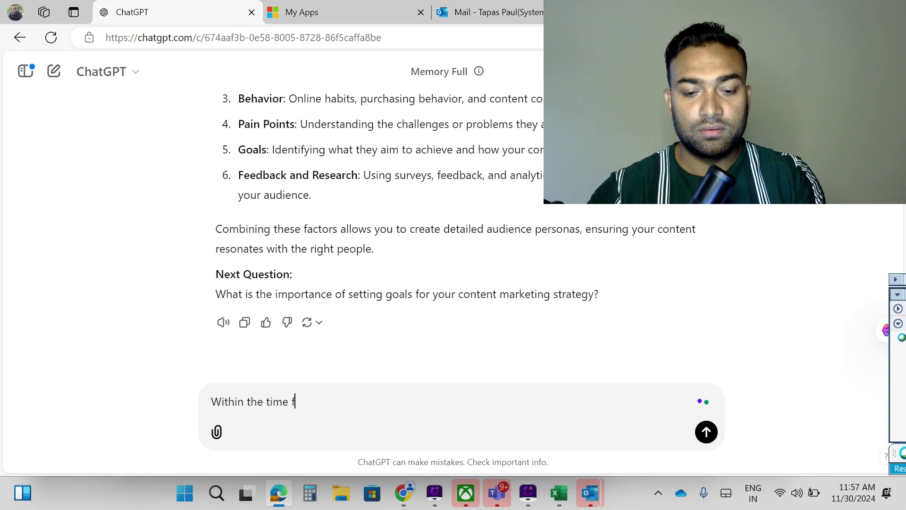
type("rame ")
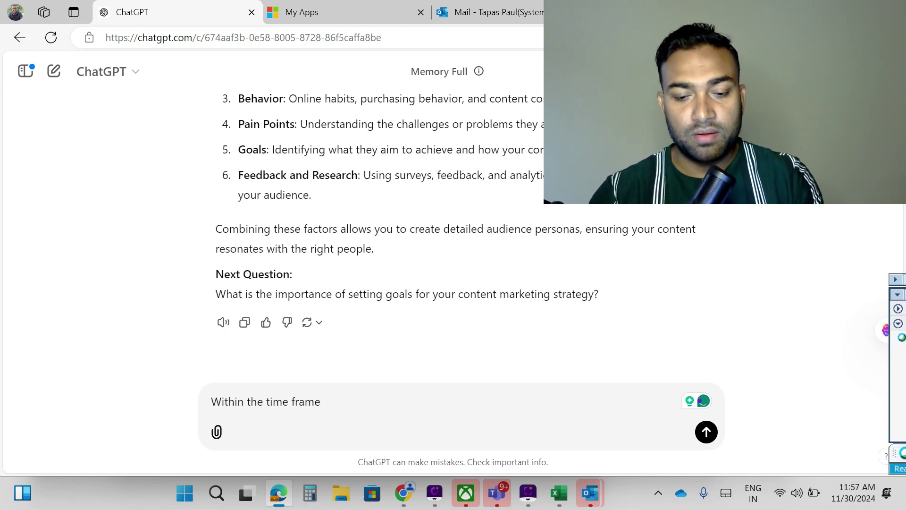
type("I ca")
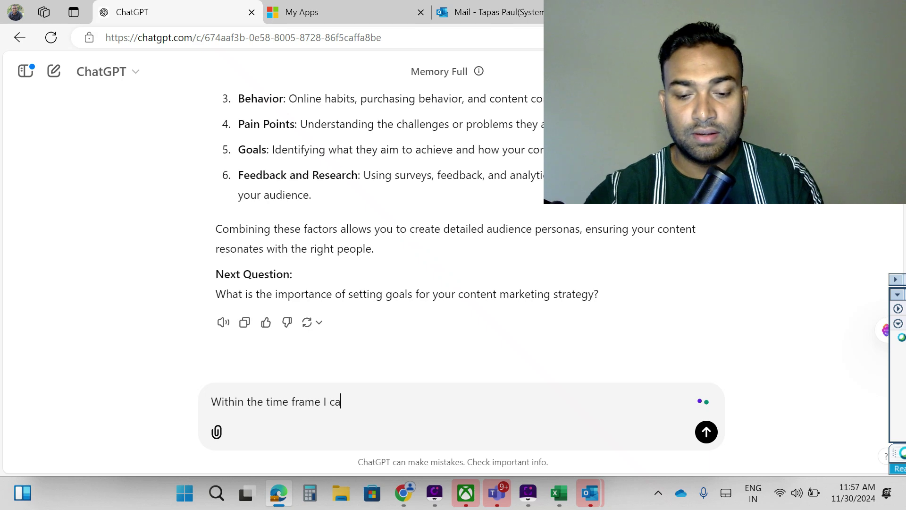
type("n ")
type("ac")
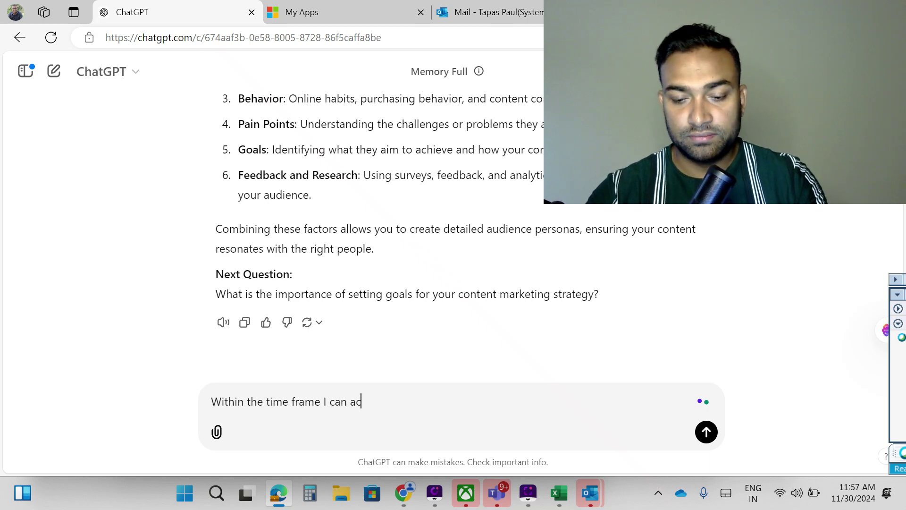
type("hive my ")
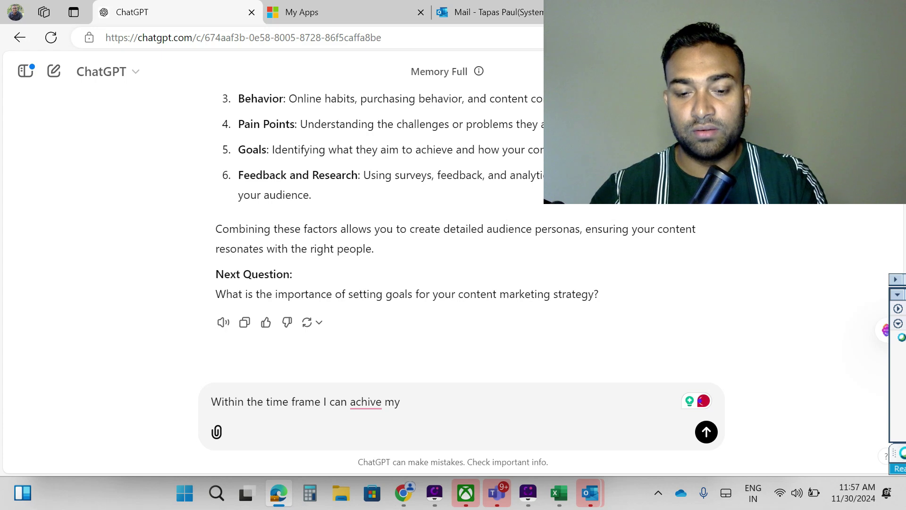
type("goal.")
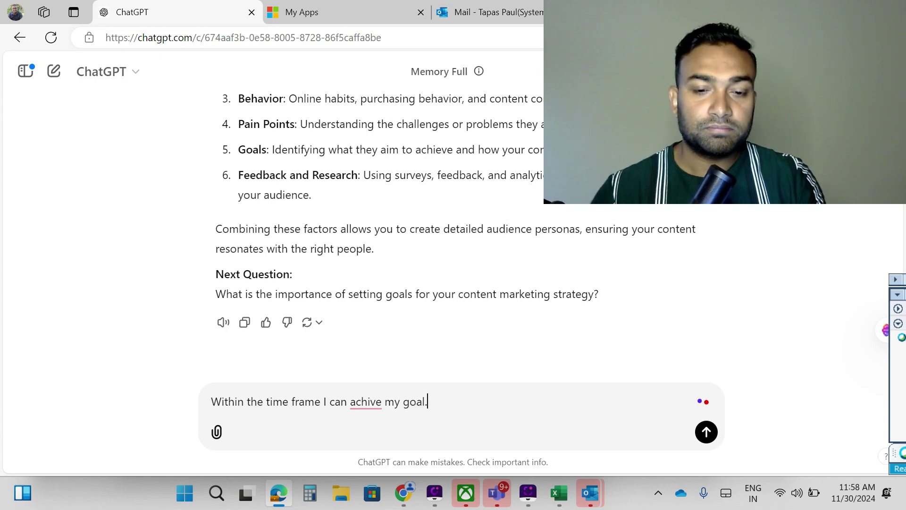
Accept the Grammarly corrections "achieve" and the comma after "frame" in the drafted answer, and send it
mouse_move(365, 402)
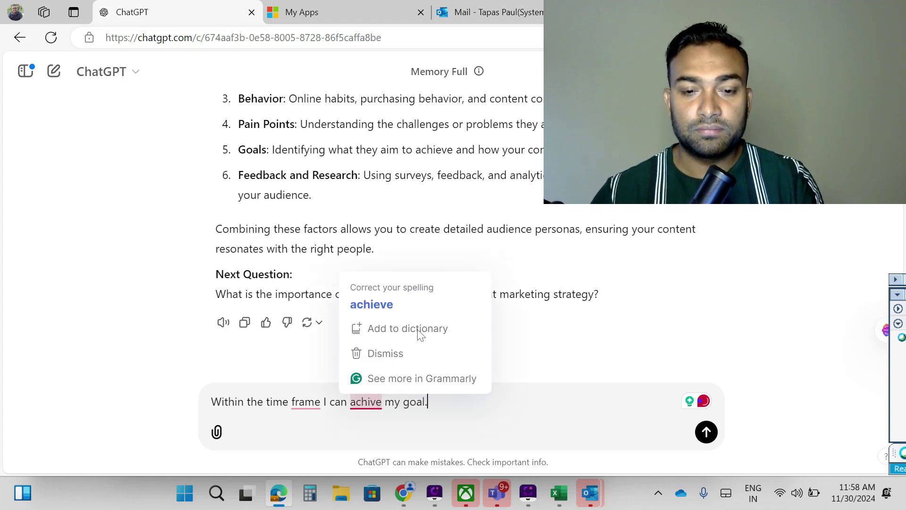
left_click(372, 305)
mouse_move(302, 406)
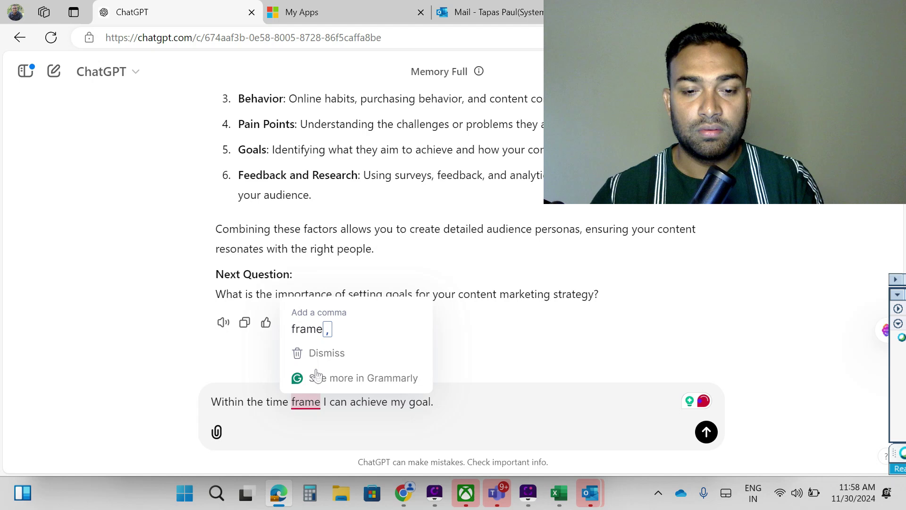
left_click(316, 329)
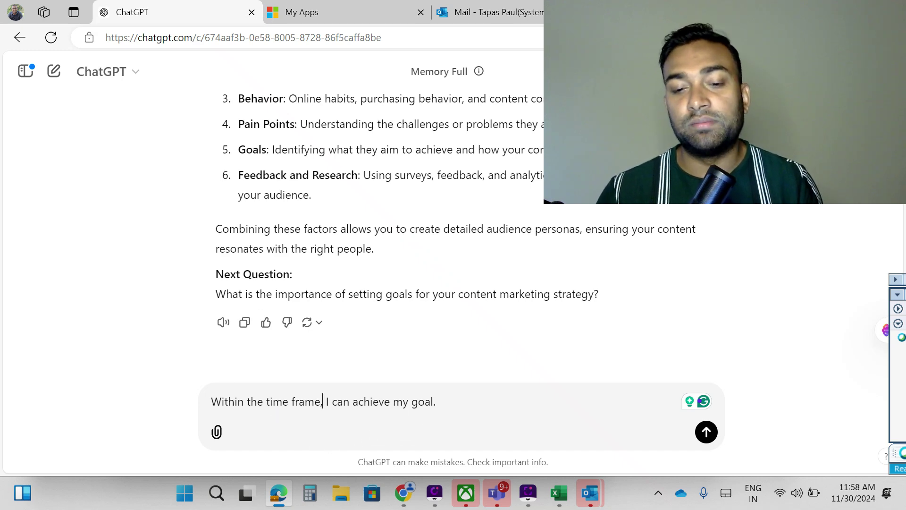
left_click(436, 401)
key("Return")
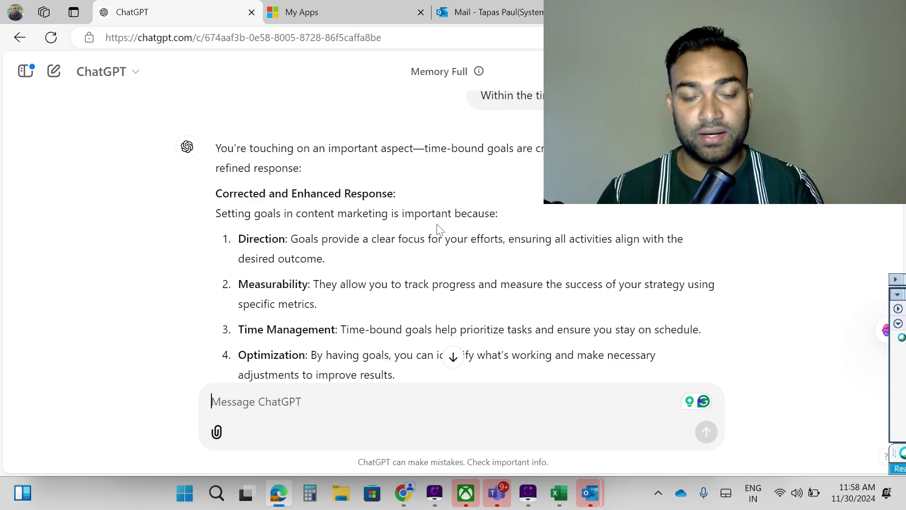
Read the enhanced response on setting goals, its website traffic example and the next question
scroll(439, 230, "down", 3)
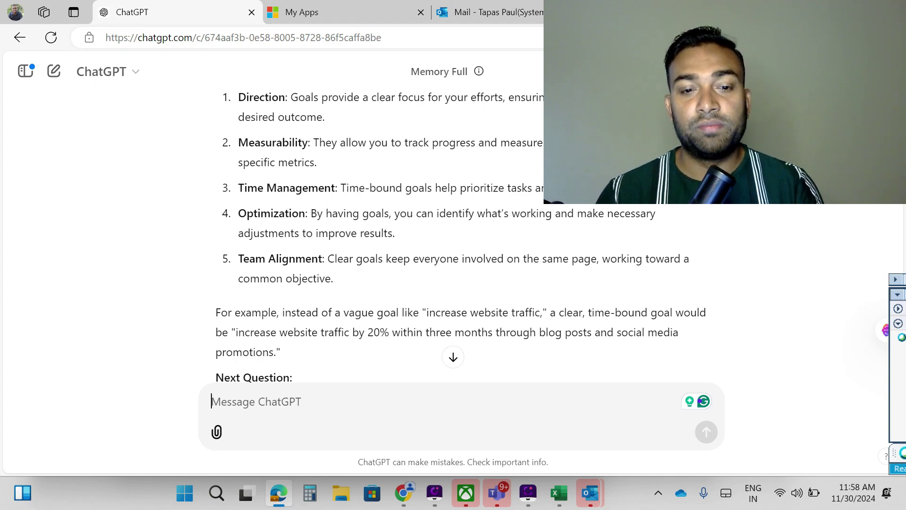
scroll(518, 241, "down", 2)
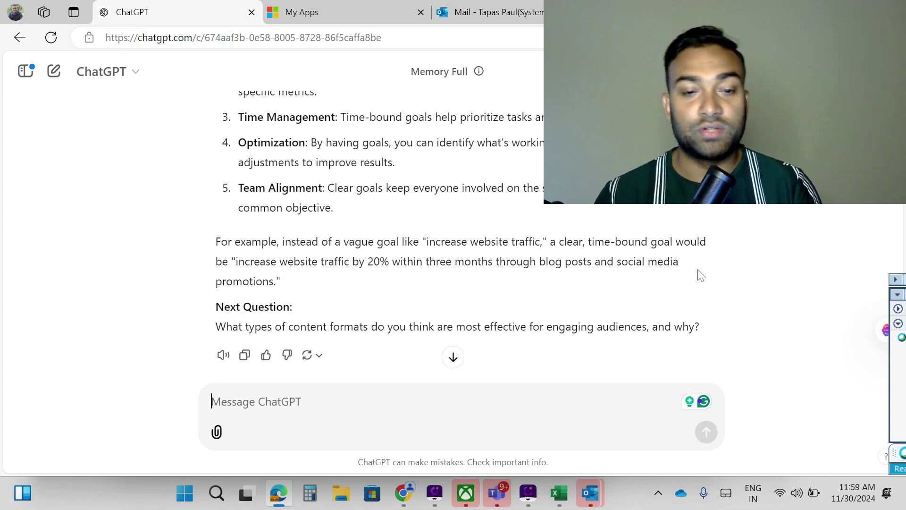
scroll(460, 225, "down", 1)
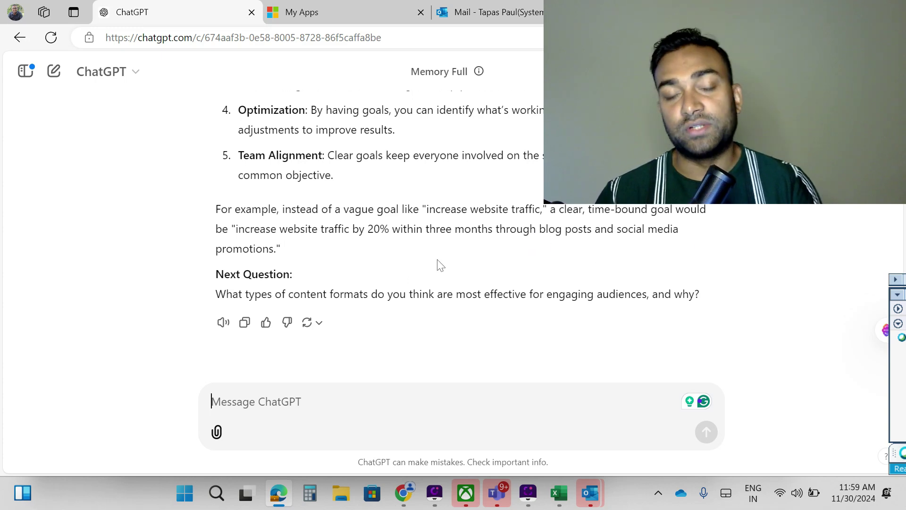